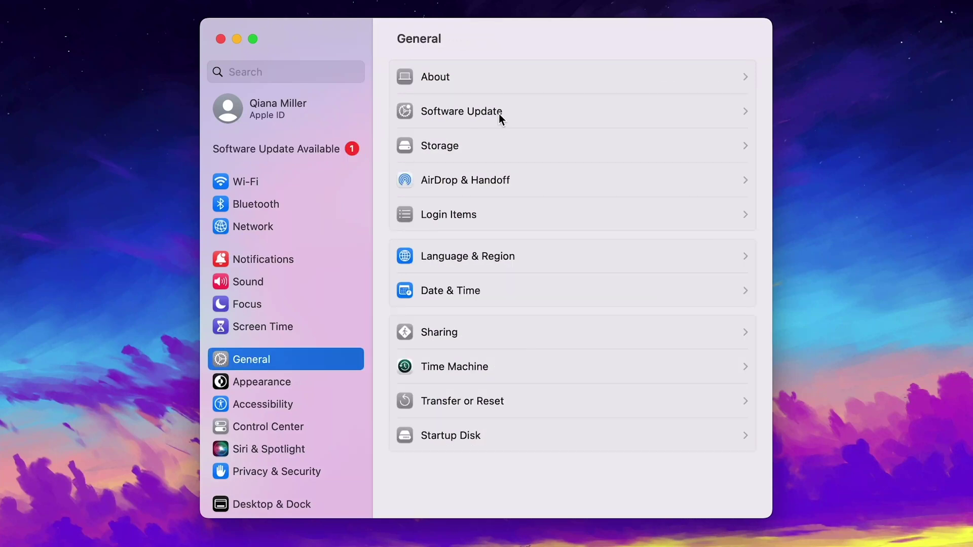
Open the Software Update page under General settings.
click(499, 113)
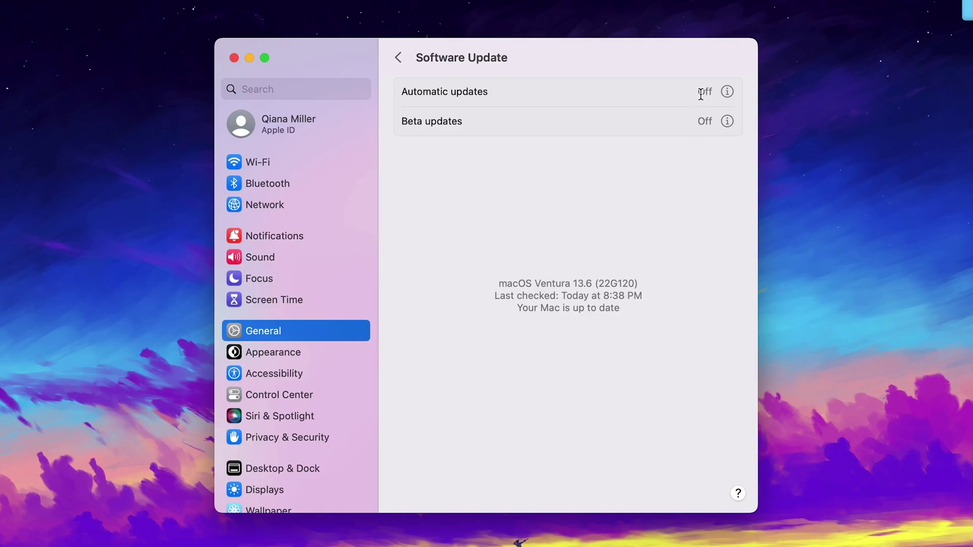
Enable 'Check for updates' in the Automatic updates options and confirm.
click(726, 91)
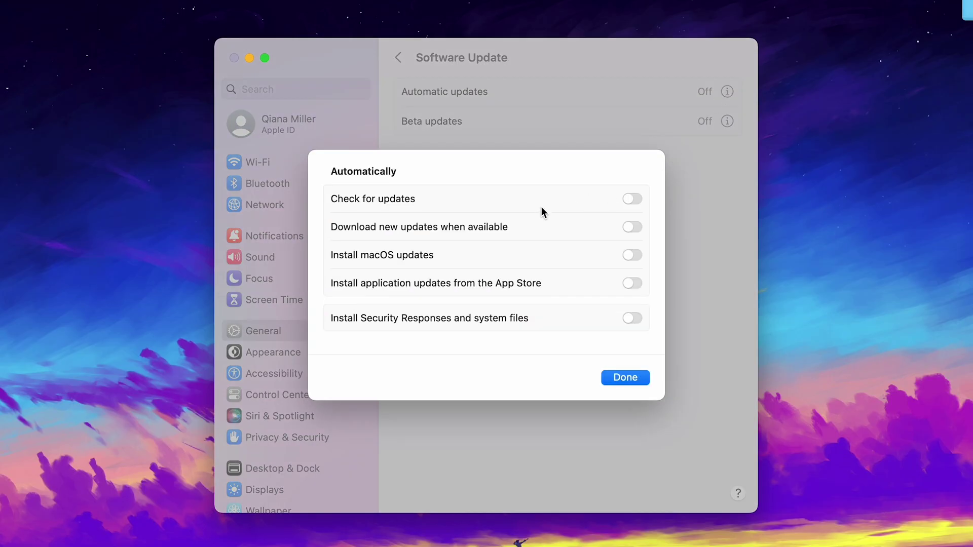
click(637, 199)
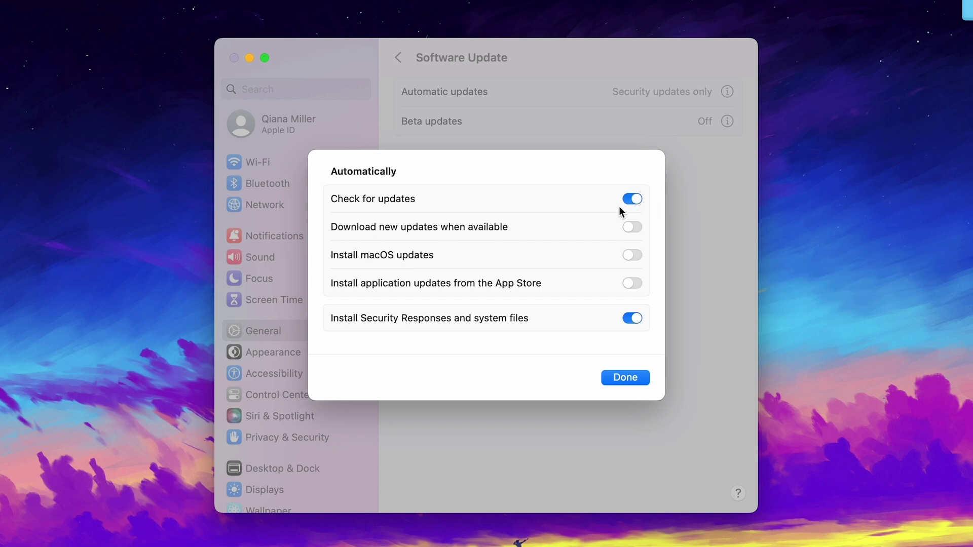
click(625, 377)
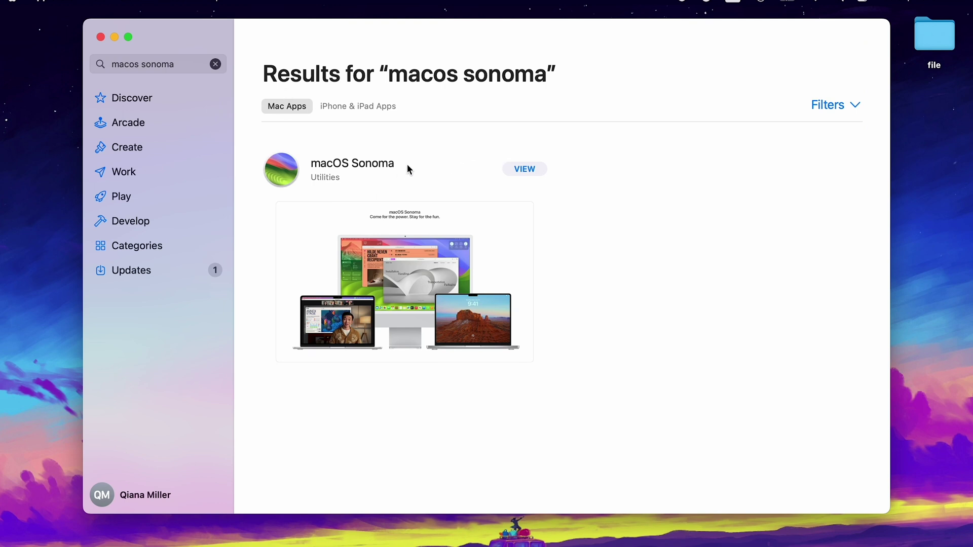
Open the macOS Sonoma page from the App Store search and request it with GET.
click(524, 169)
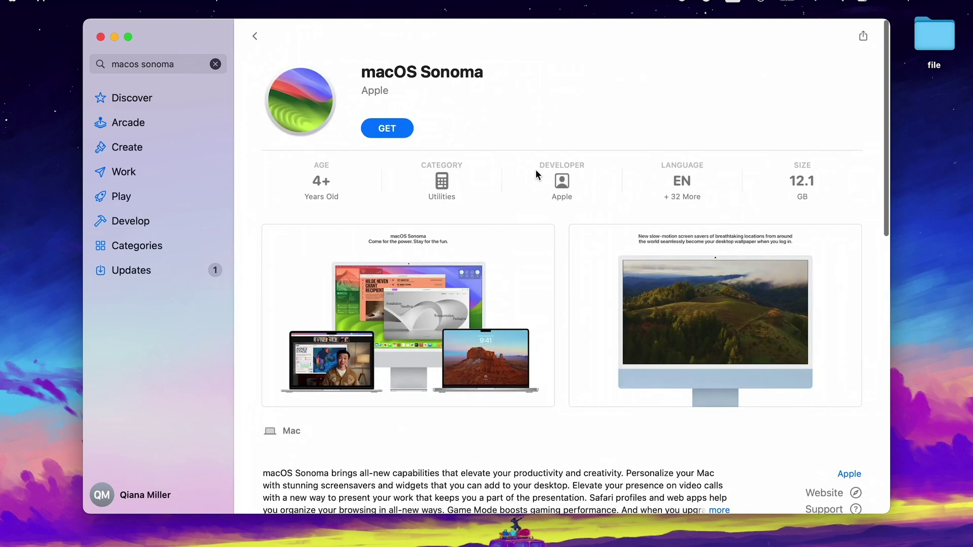
click(400, 131)
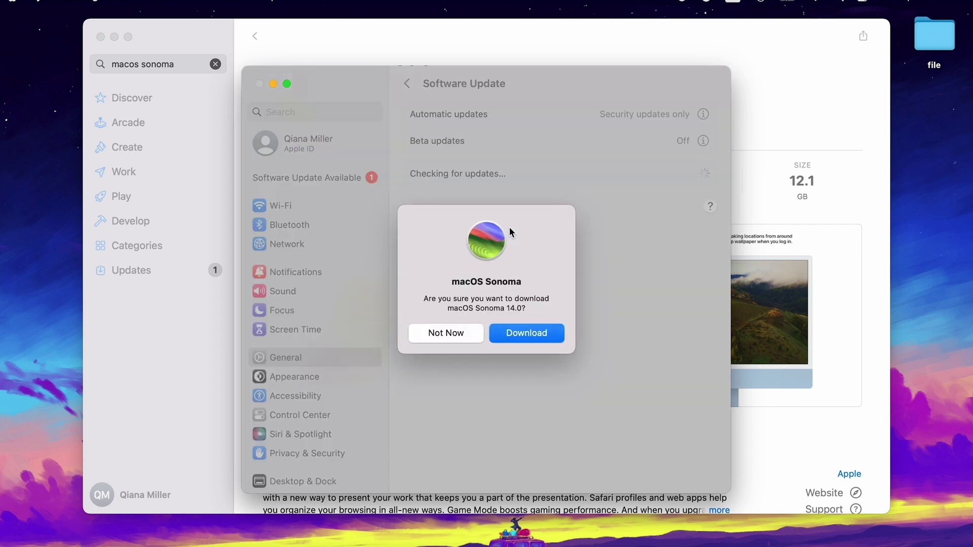
Confirm the macOS Sonoma 14.0 download and let the installer finish downloading.
click(555, 333)
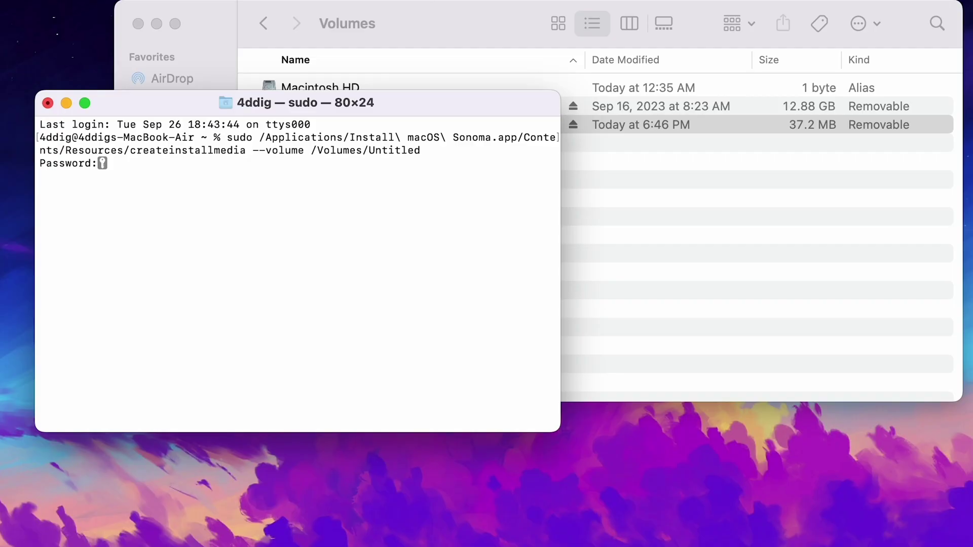
Submit the administrator password for createinstallmedia targeting /Volumes/Untitled.
key(Return)
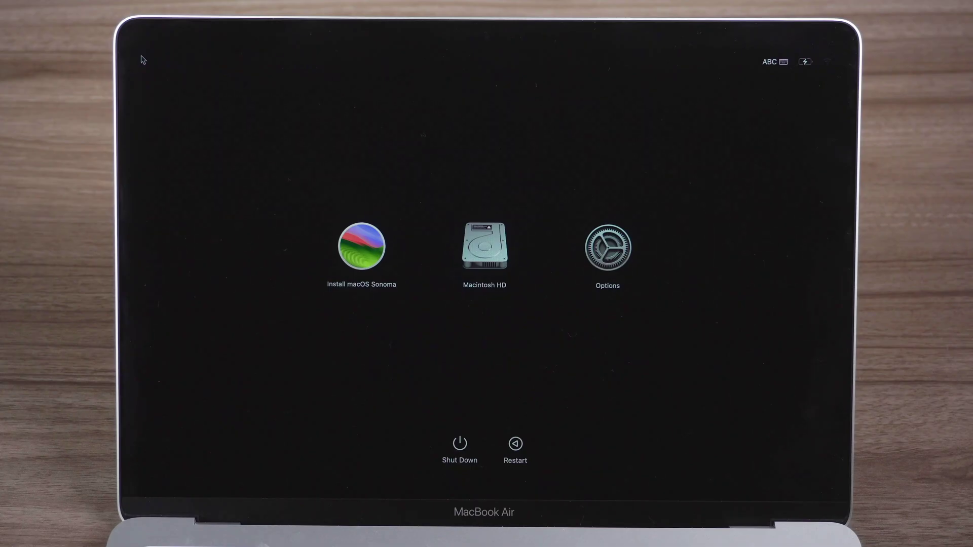
Pick the Install macOS Sonoma drive in the boot picker and continue.
click(361, 237)
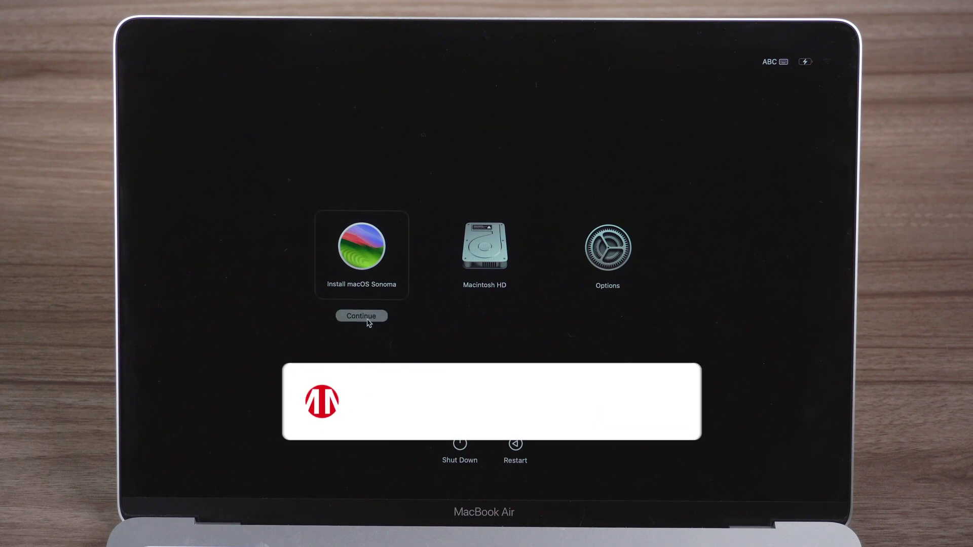
click(361, 315)
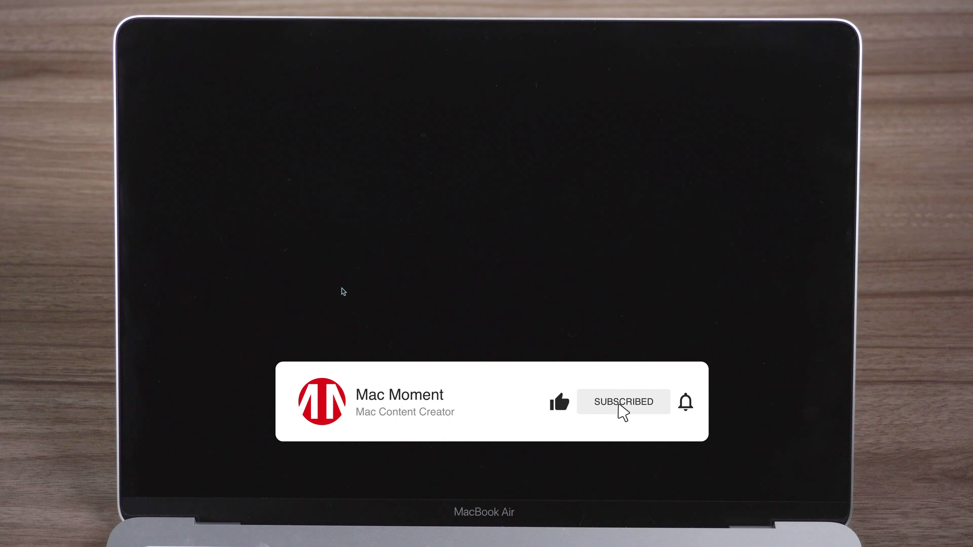